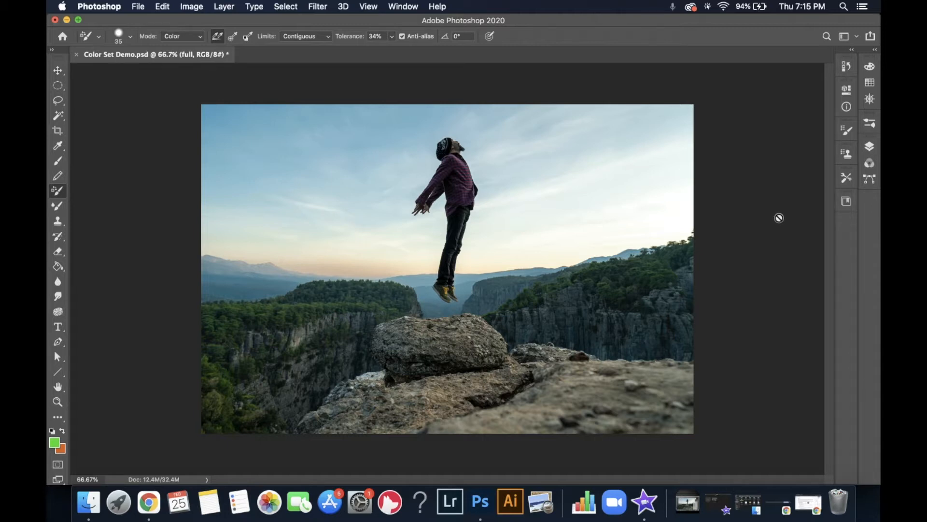
Start a Hue/Saturation adjustment on the full layer and set its master hue to +41.
left_click(869, 146)
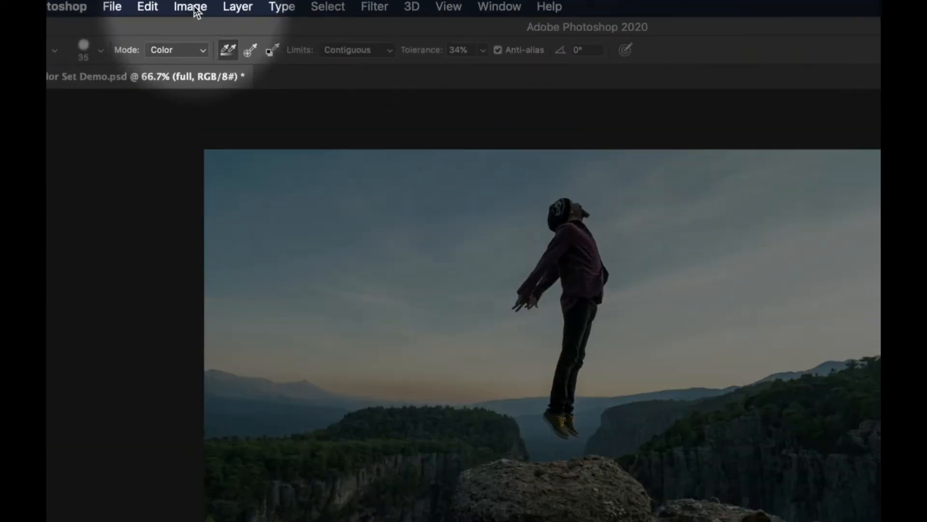
left_click(193, 7)
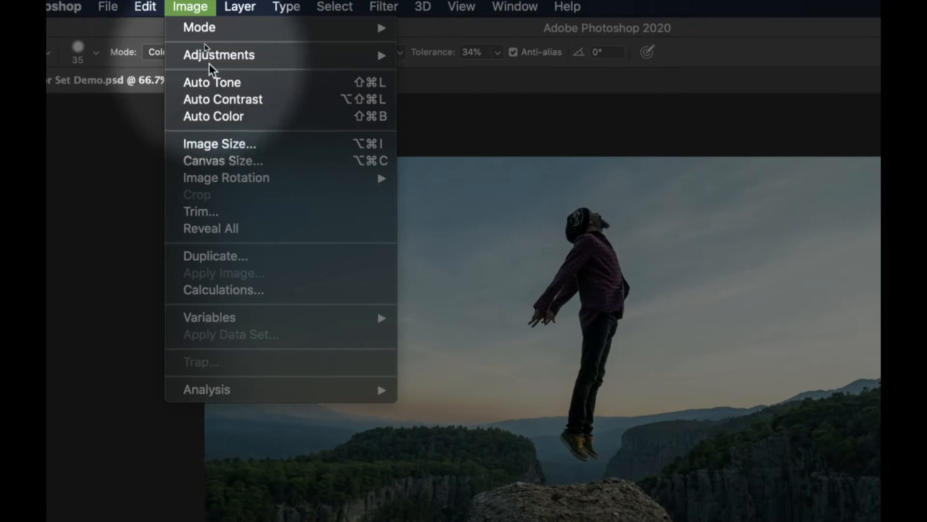
mouse_move(217, 61)
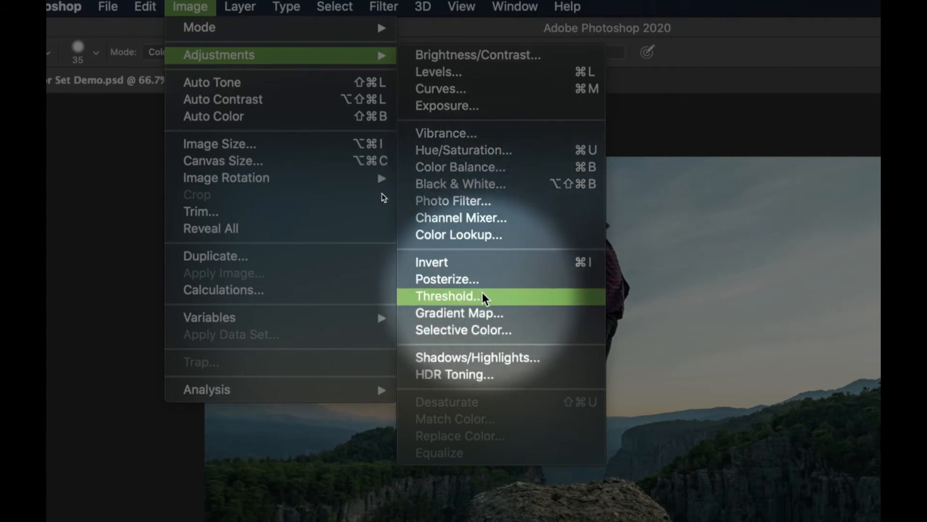
left_click(483, 157)
left_click_drag(612, 159, 276, 144)
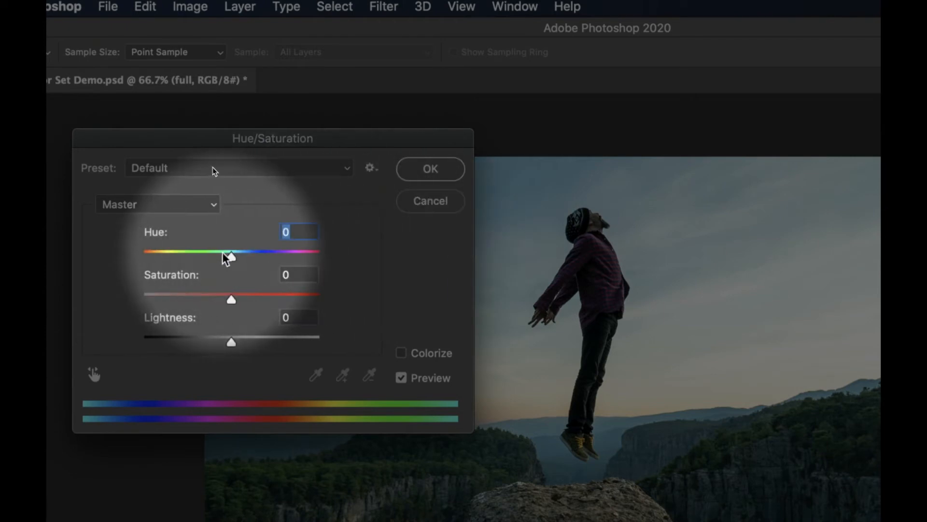
left_click_drag(230, 254, 170, 256)
left_click_drag(243, 257, 267, 257)
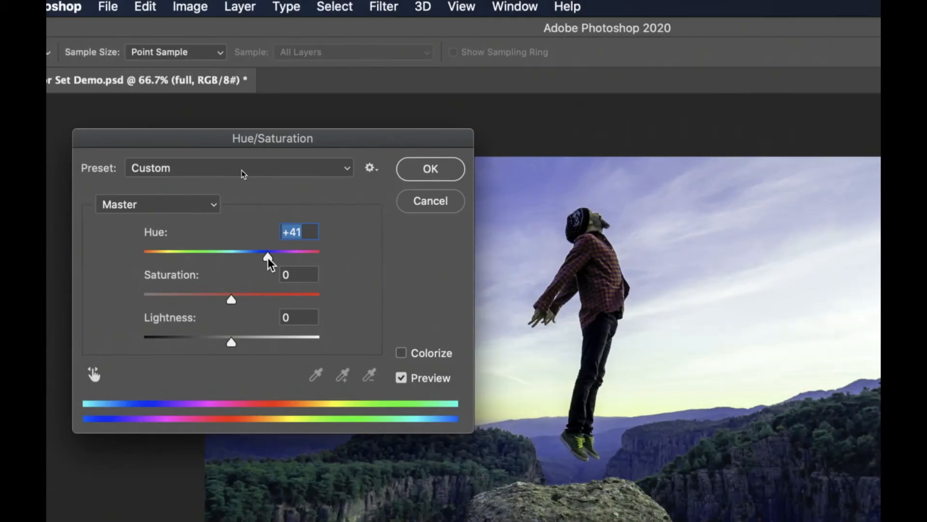
Set the saturation to +60 and the lightness to -12, and apply the adjustment to the full layer.
left_click_drag(233, 298, 285, 299)
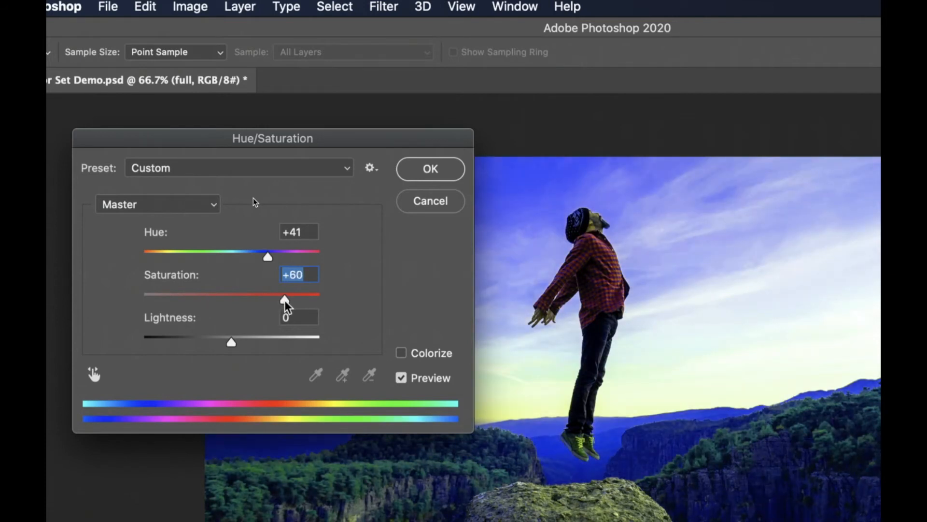
left_click_drag(231, 342, 221, 345)
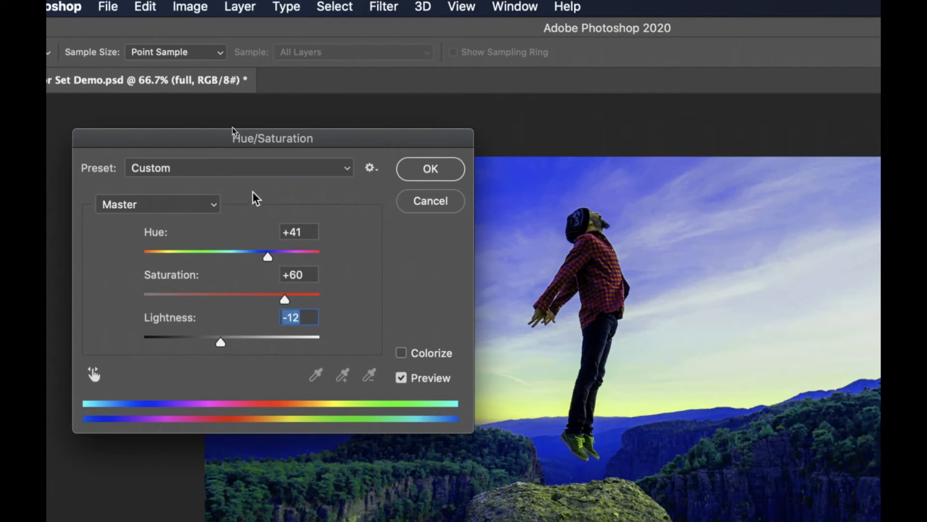
left_click(208, 204)
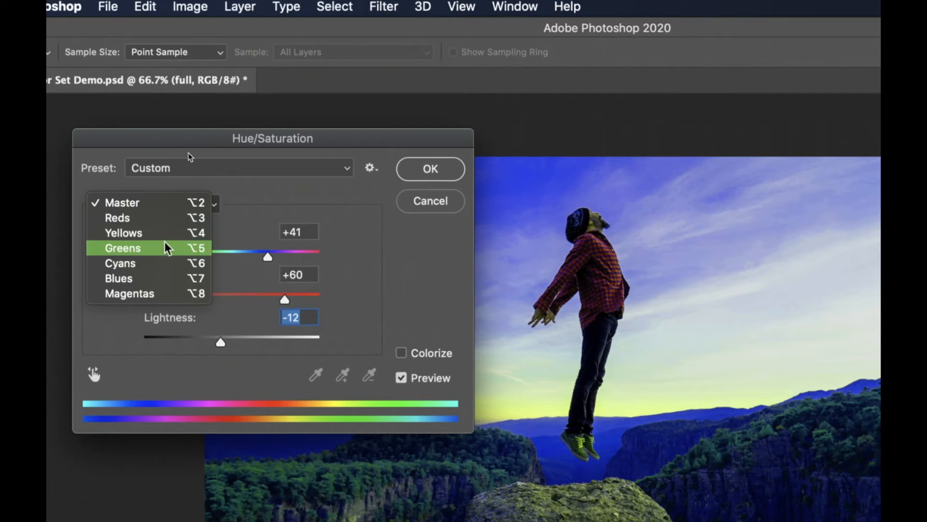
left_click(251, 208)
left_click(343, 173)
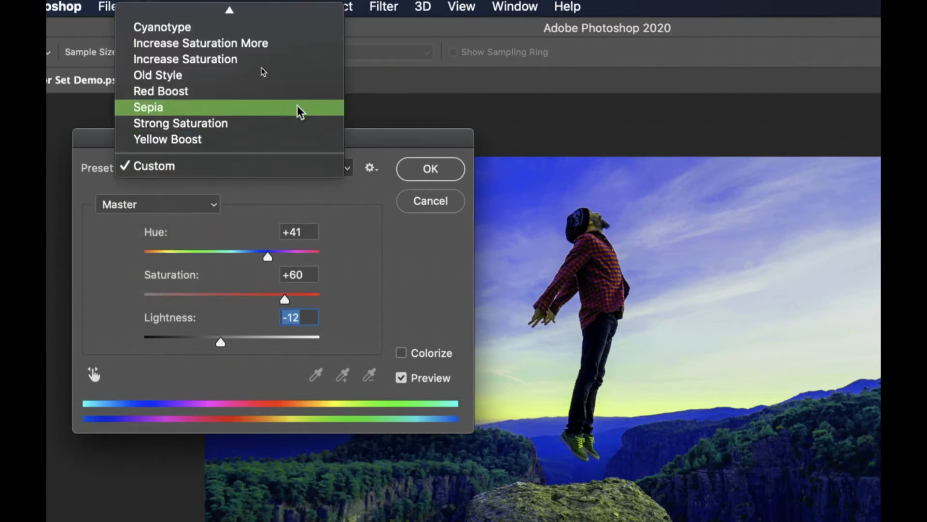
left_click(346, 201)
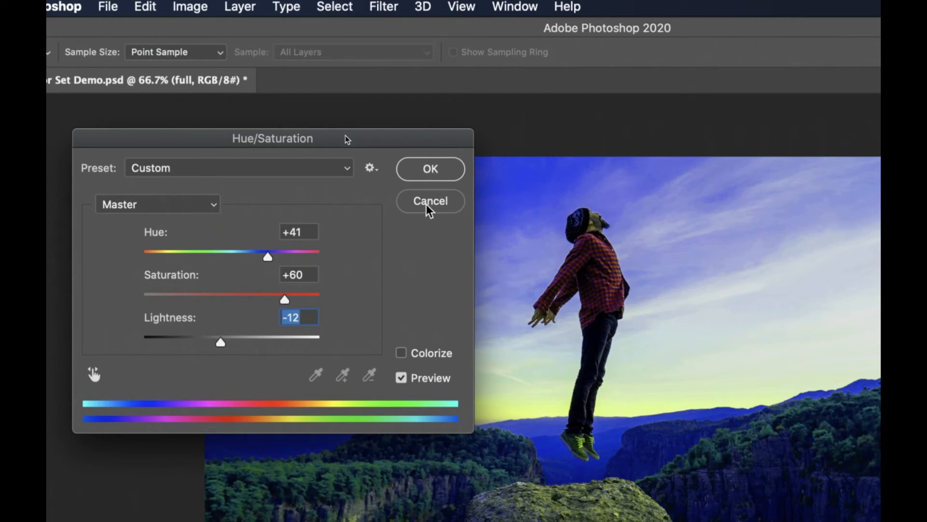
left_click(418, 169)
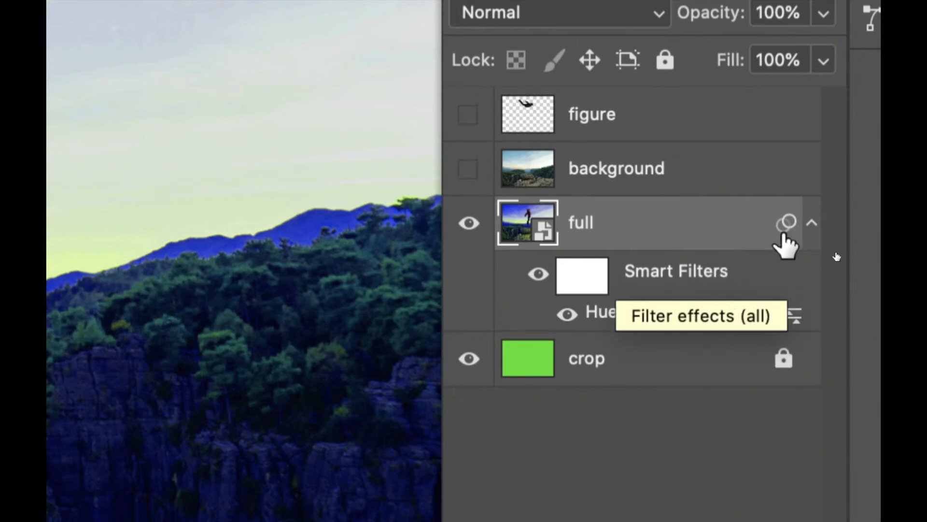
Toggle the full layer's smart filters off and on to compare the image with and without the Hue/Saturation adjustment.
left_click(816, 231)
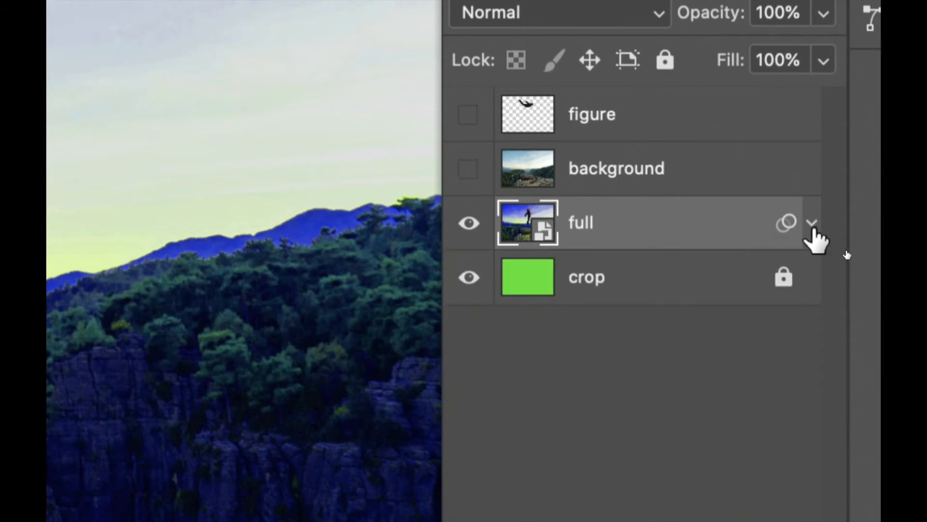
left_click(815, 232)
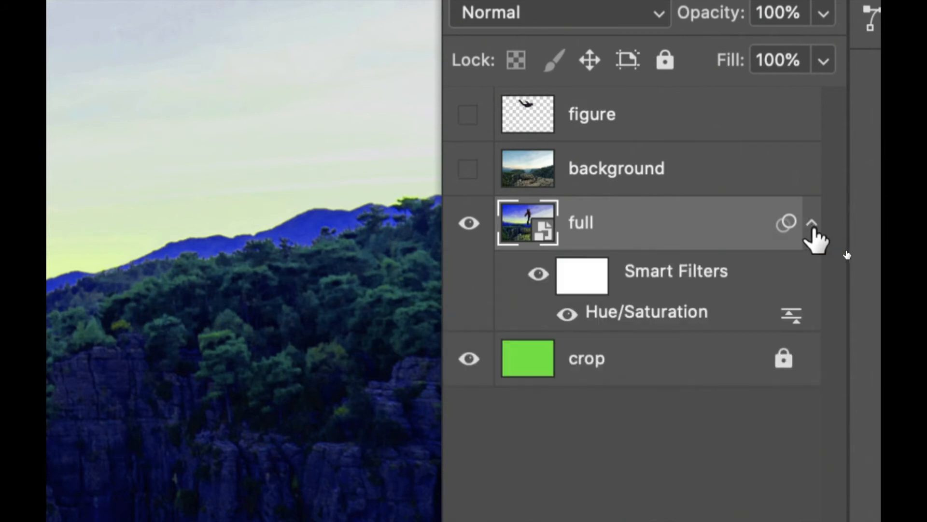
left_click(538, 276)
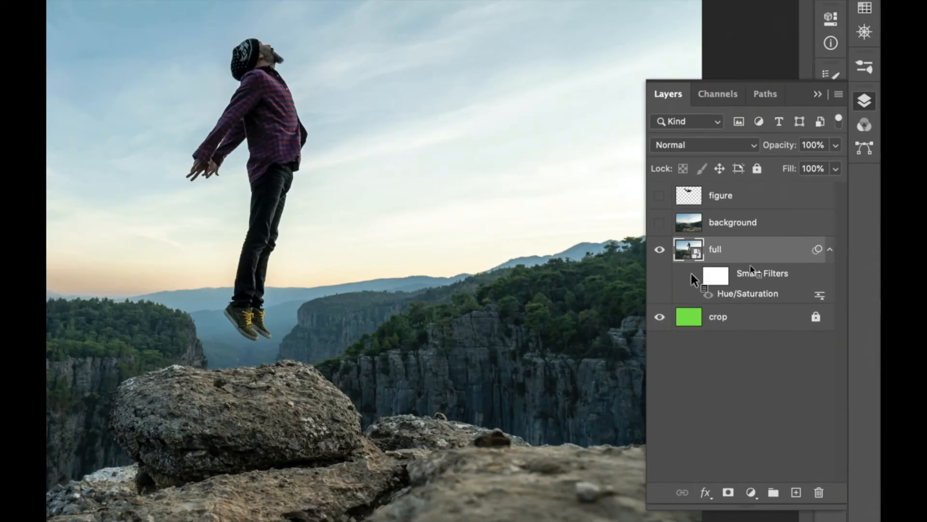
left_click(535, 278)
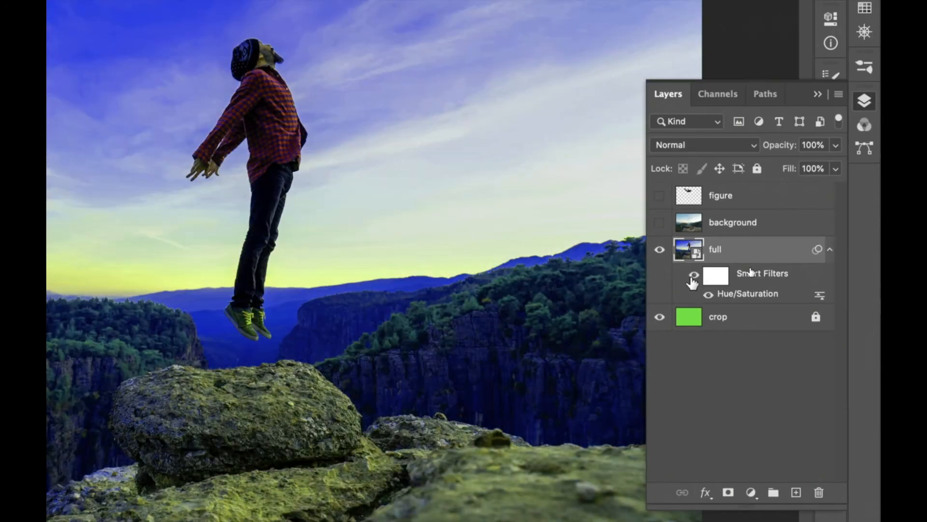
left_click(692, 278)
left_click(693, 278)
left_click(692, 279)
left_click(692, 279)
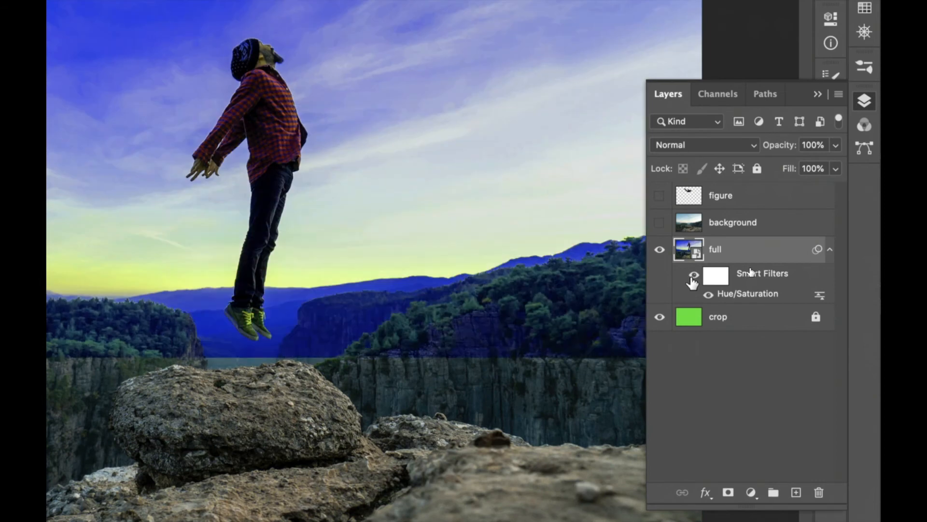
left_click(693, 279)
left_click(693, 279)
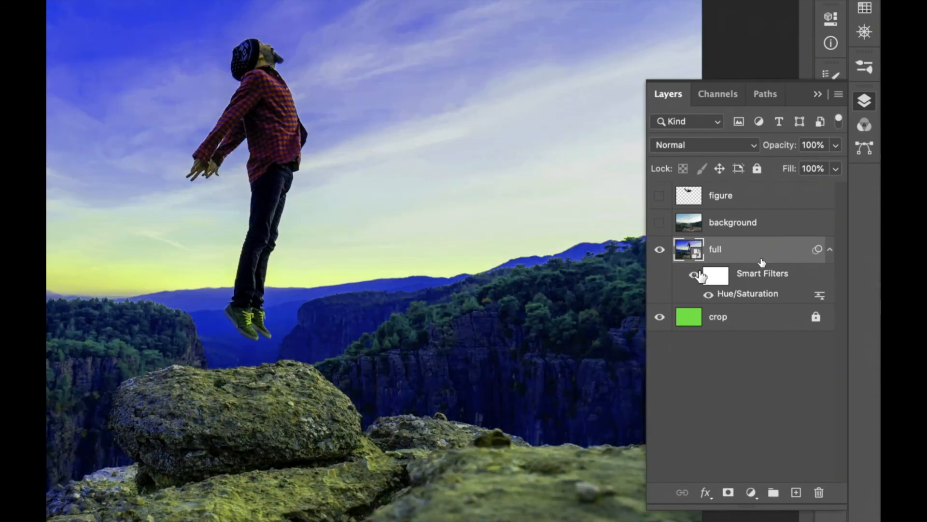
Hide the full layer, show the background layer and make it the active layer.
left_click(661, 251)
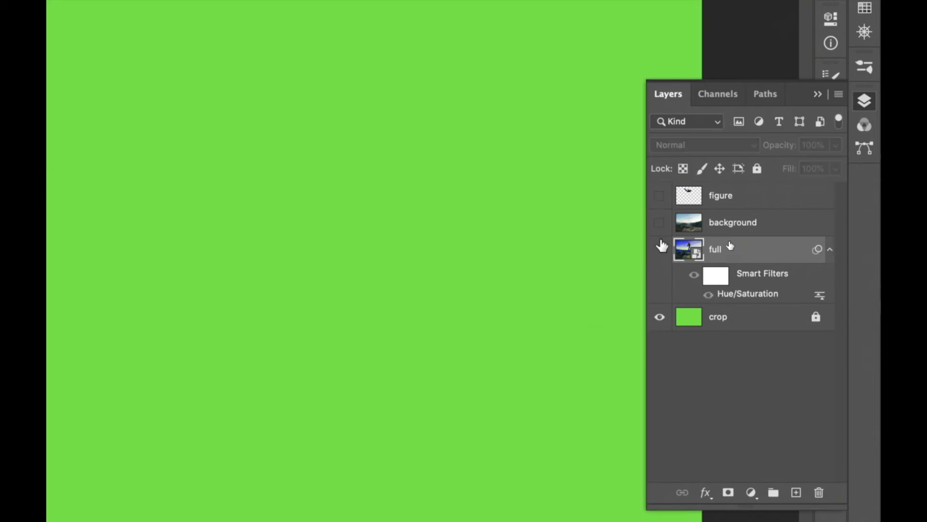
left_click(658, 222)
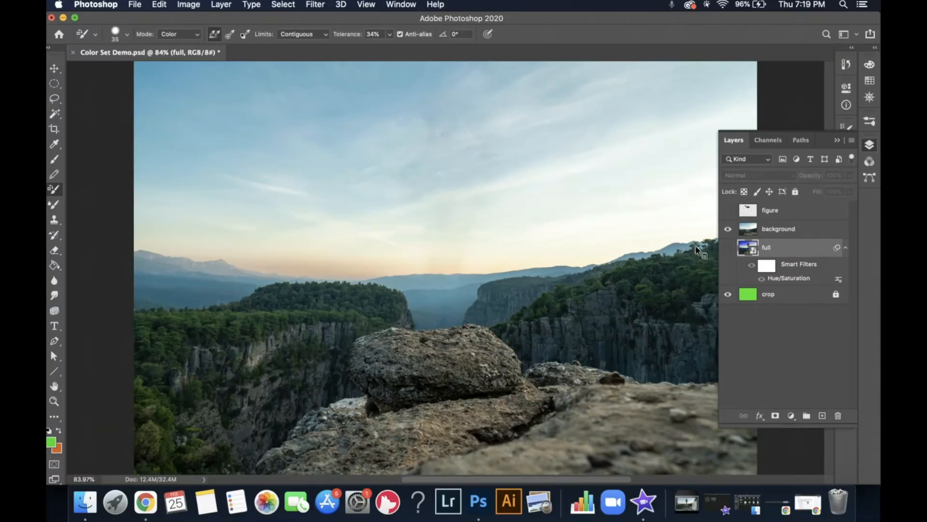
left_click(790, 228)
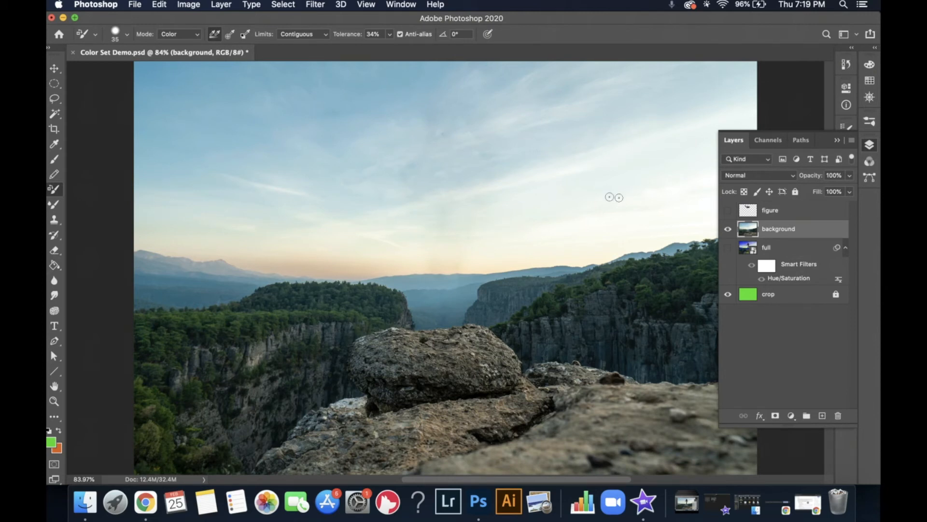
Set the background layer's midtones in Color Balance to cyan/red -51, magenta/green -35 and yellow/blue +31.
left_click(189, 6)
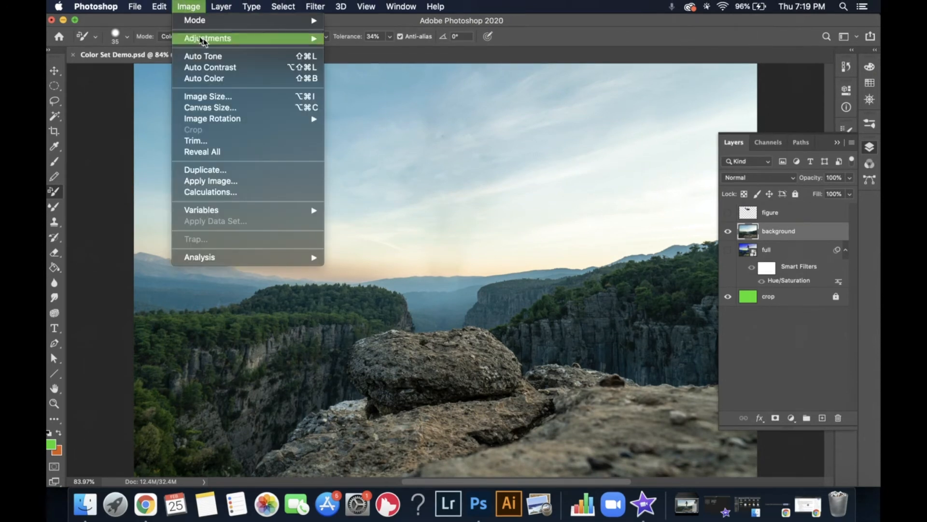
mouse_move(217, 38)
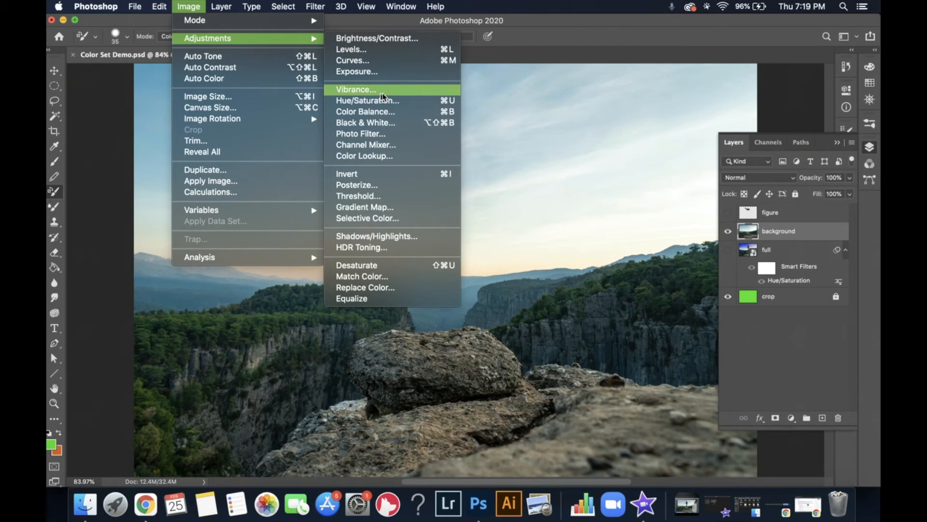
left_click(389, 117)
left_click_drag(269, 124, 306, 261)
left_click_drag(246, 303, 263, 331)
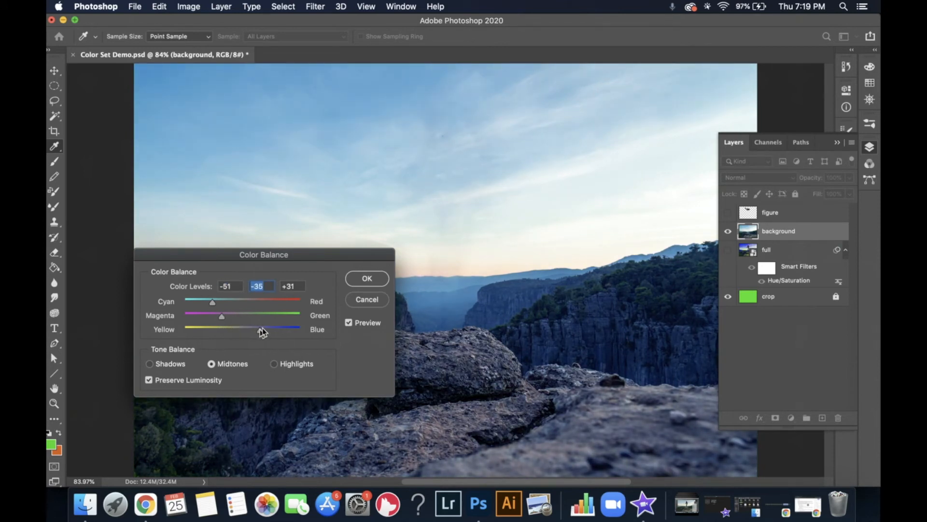
left_click(371, 279)
left_click_drag(288, 255, 245, 156)
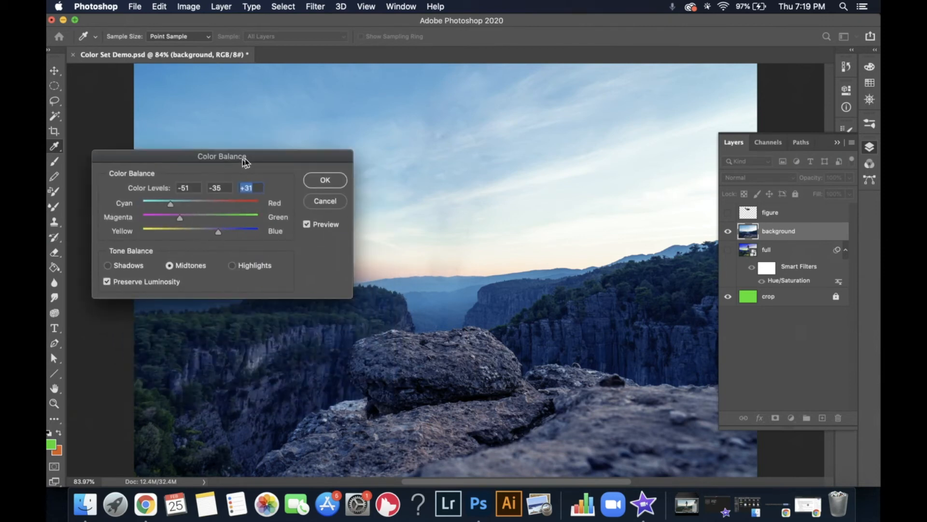
Shift the background layer's shadows toward magenta and apply the Color Balance adjustment.
left_click(127, 265)
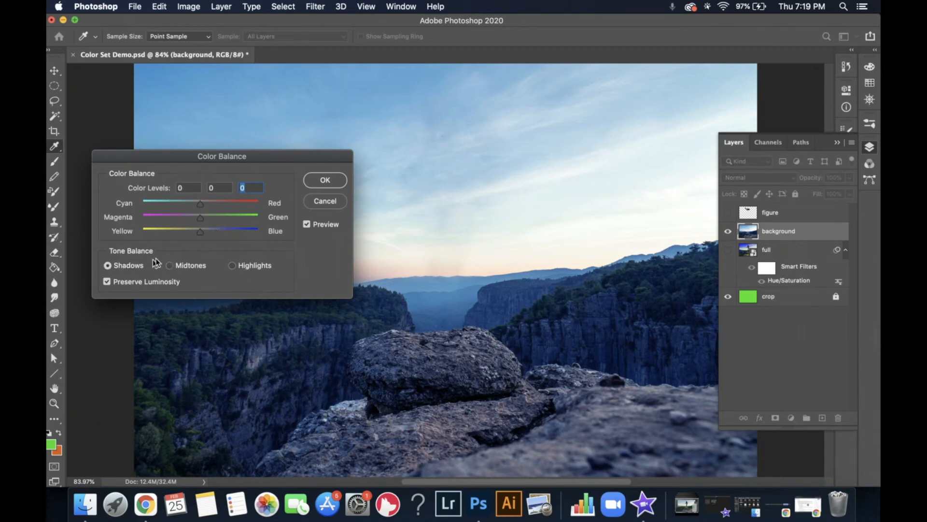
mouse_move(204, 217)
left_mouse_down()
mouse_move(153, 223)
mouse_move(192, 224)
left_mouse_up()
left_click(325, 180)
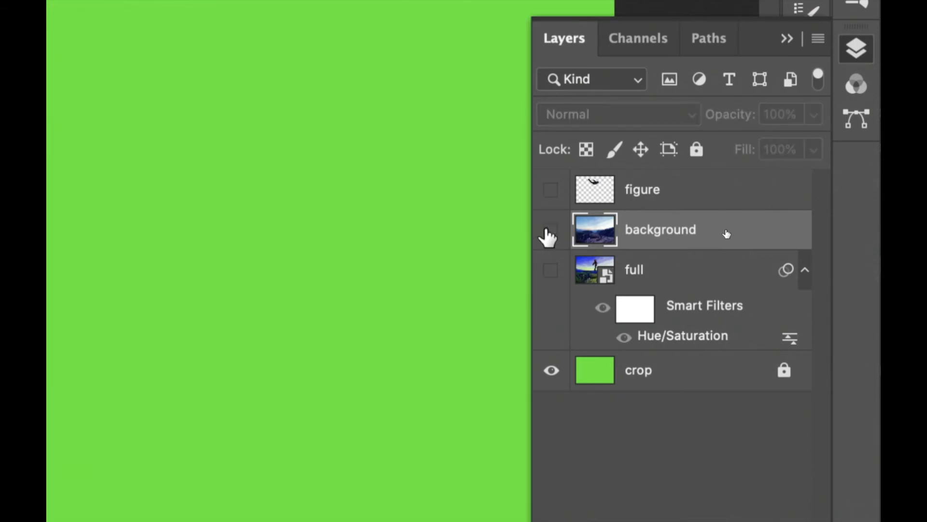
Show the background and figure layers together and make the figure layer active.
left_click(550, 230)
left_click(551, 231)
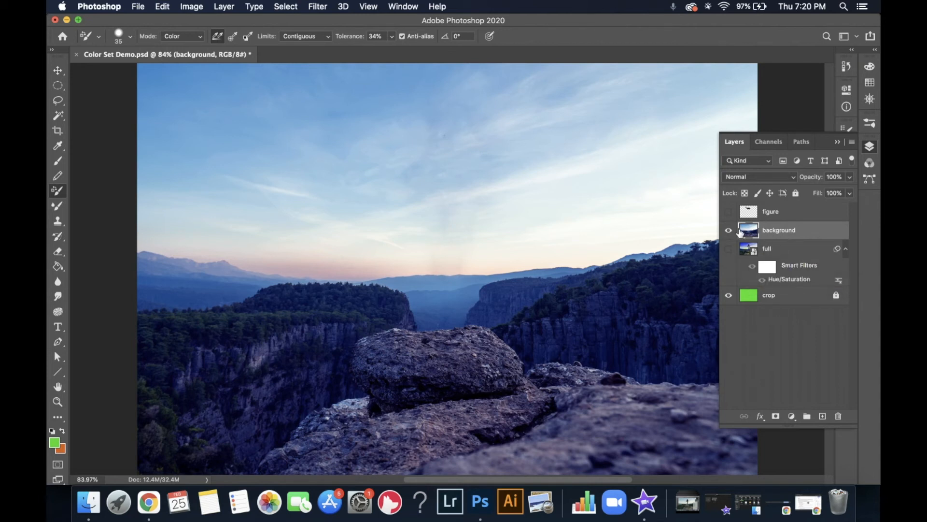
left_click(728, 212)
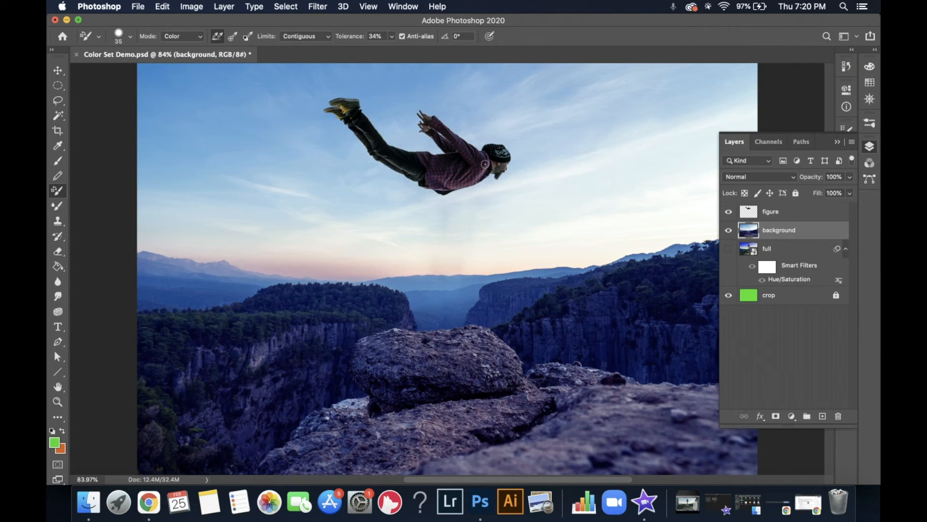
left_click(780, 213)
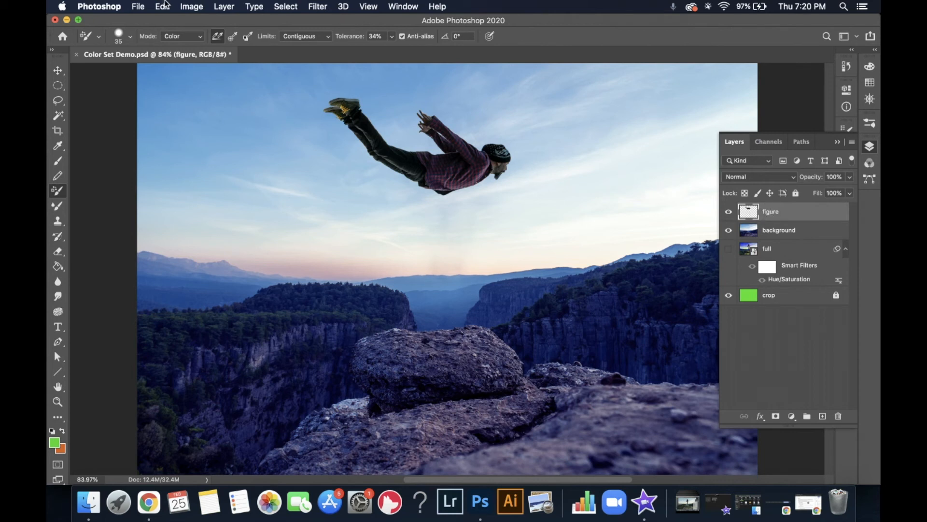
Adjust the figure layer's master Hue/Saturation to hue +72, saturation +75 and lightness +50.
left_click(189, 6)
mouse_move(206, 39)
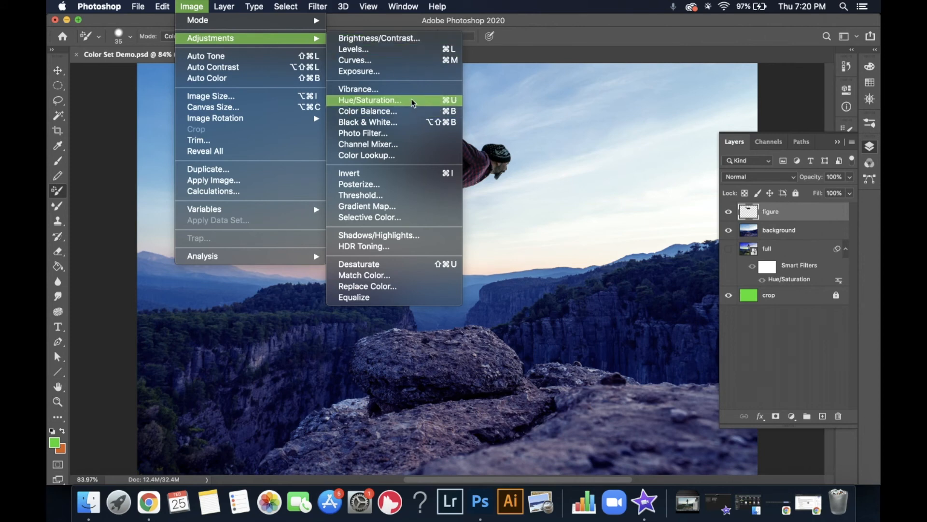
left_click(385, 100)
left_click_drag(218, 170, 250, 180)
left_click_drag(180, 250, 215, 251)
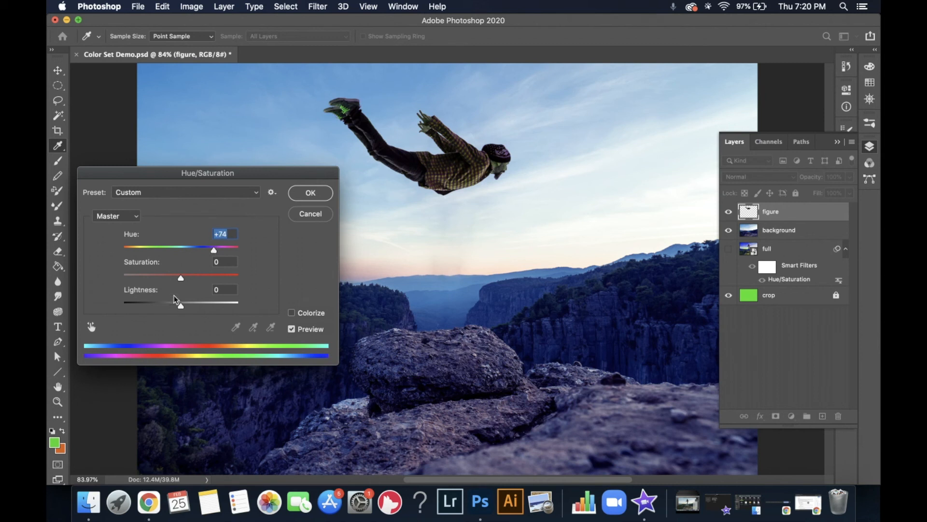
left_click_drag(181, 283, 211, 309)
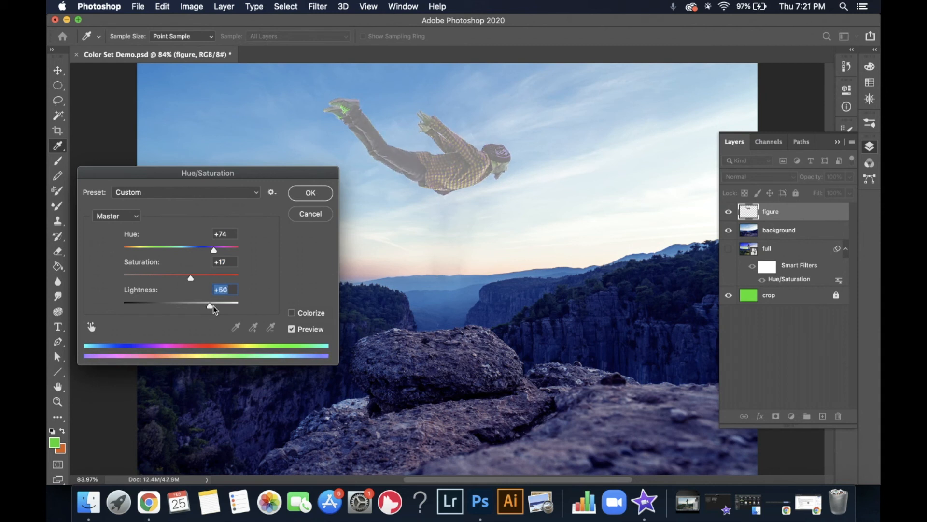
left_click_drag(194, 279, 225, 282)
left_click_drag(214, 251, 214, 252)
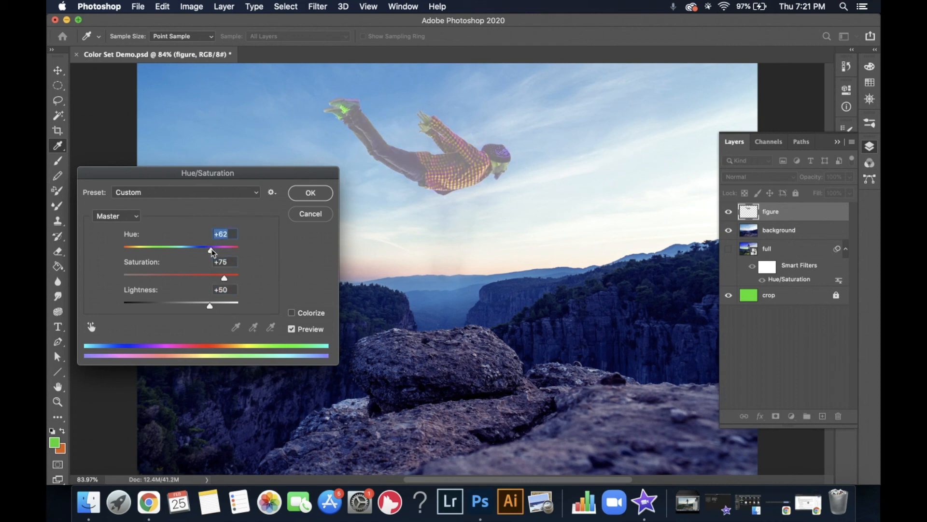
Set the figure's Reds range to hue +136 and saturation -34, and apply the Hue/Saturation adjustment.
left_click(139, 218)
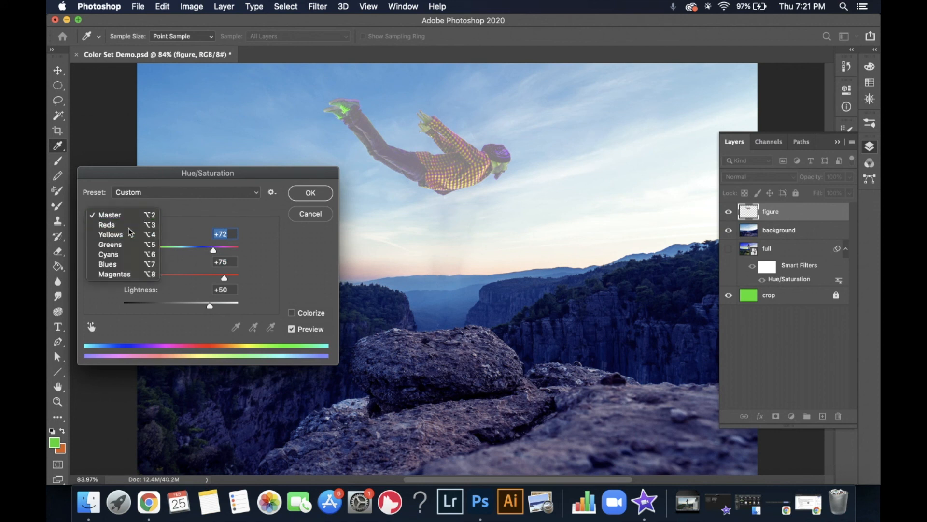
left_click(133, 225)
left_click_drag(180, 250, 233, 254)
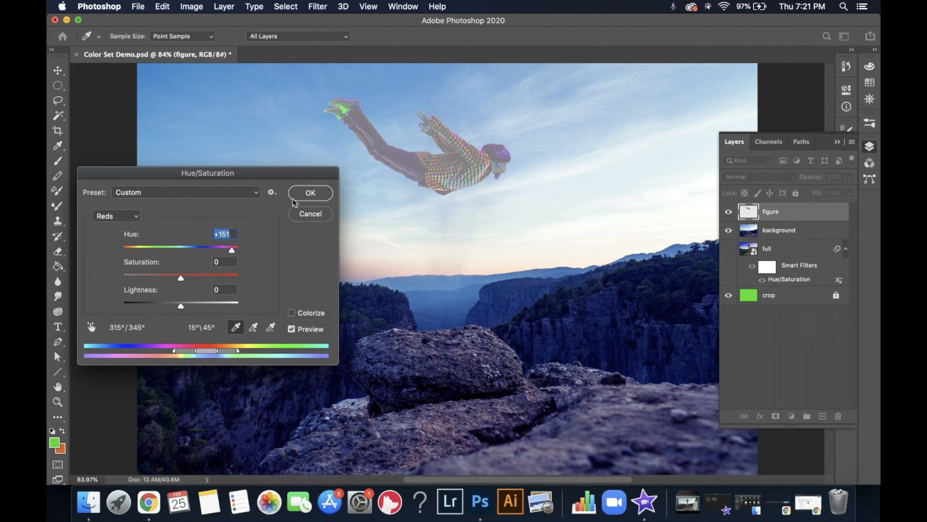
left_click_drag(233, 250, 230, 251)
left_click_drag(177, 279, 163, 279)
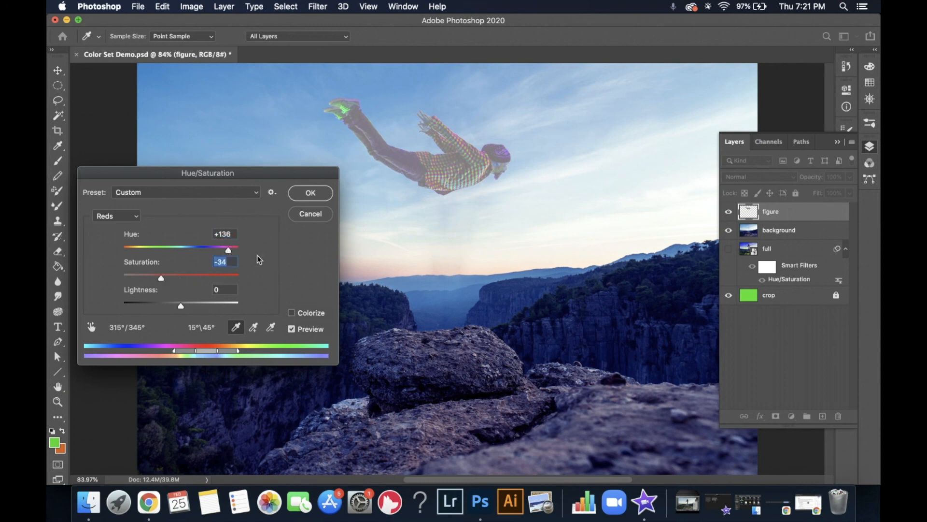
left_click(310, 193)
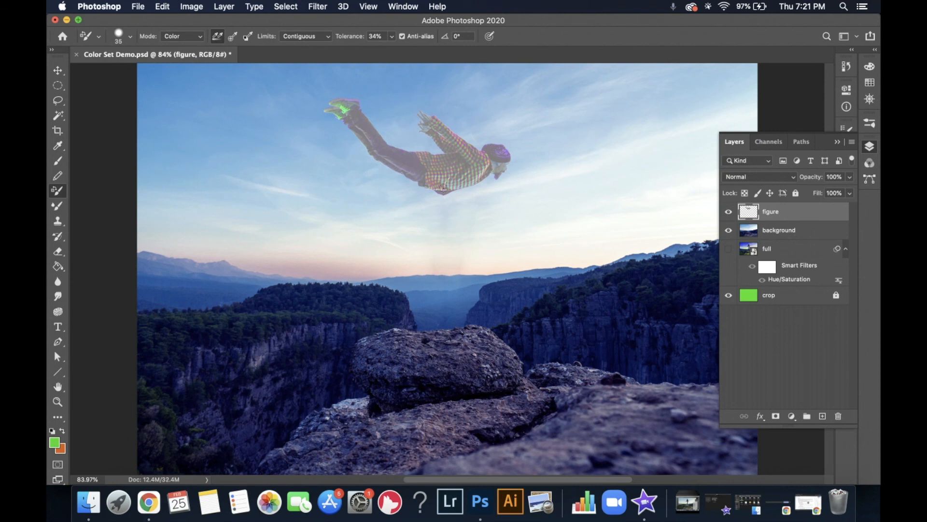